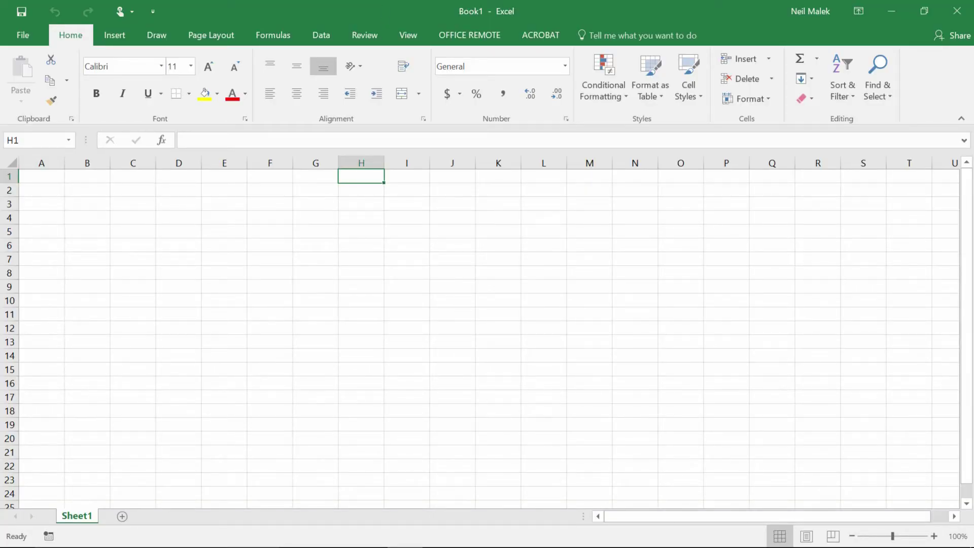
Zoom the sheet to 160% and widen column A to several times its normal width.
left_click(934, 536)
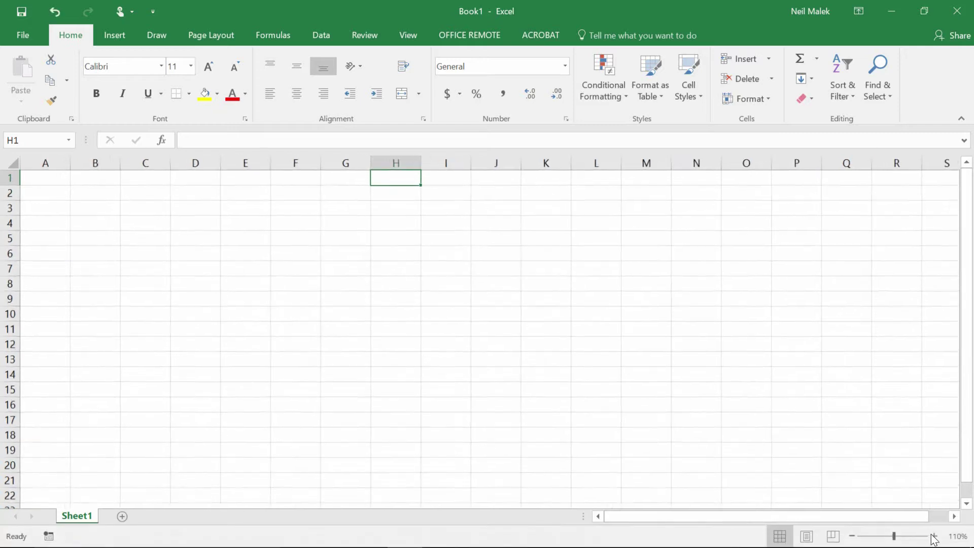
left_click(934, 535)
left_click(934, 535)
left_click(934, 536)
left_click(933, 535)
left_click(934, 535)
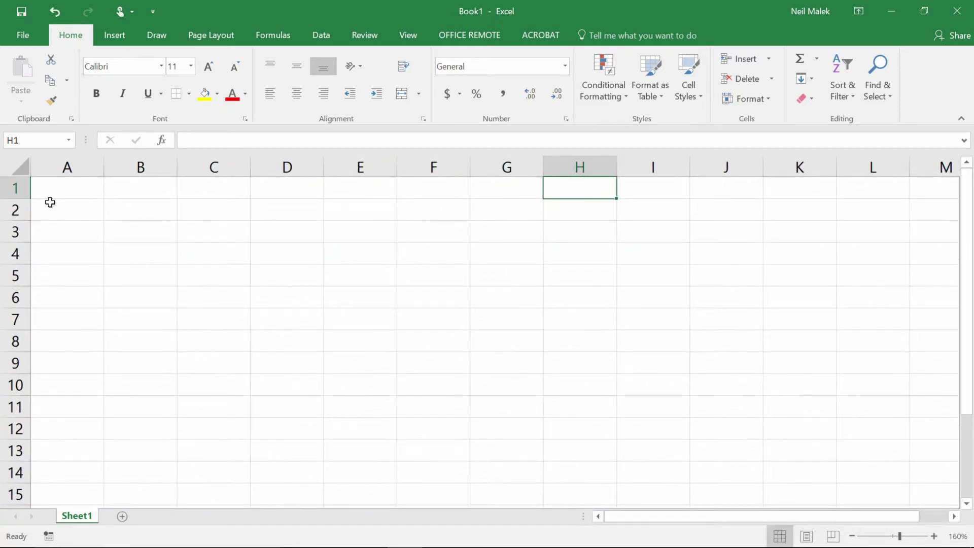
left_click_drag(98, 165, 323, 167)
left_click(224, 219)
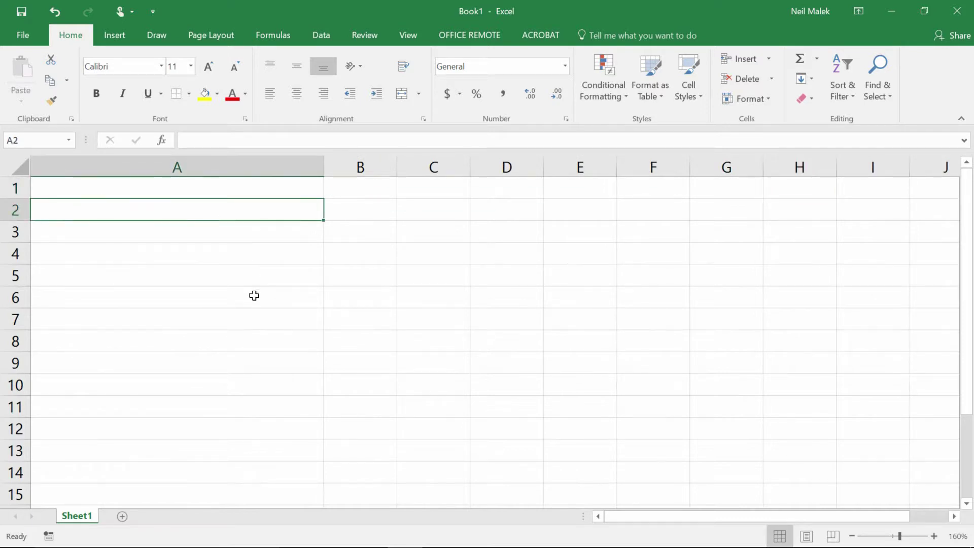
type("Neil")
key("BackSpace")
key("BackSpace")
key("BackSpace")
key("BackSpace")
type("1/11")
key("BackSpace")
type("/16")
key("BackSpace")
key("BackSpace")
key("BackSpace")
key("BackSpace")
key("BackSpace")
key("BackSpace")
type("$500")
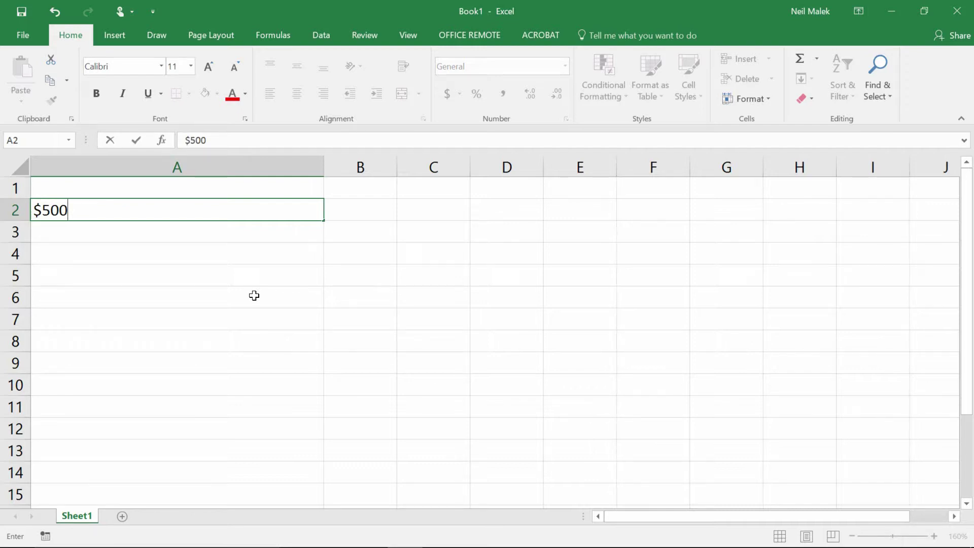
key("BackSpace")
key("BackSpace")
key("BackSpace")
key("BackSpace")
key("Escape")
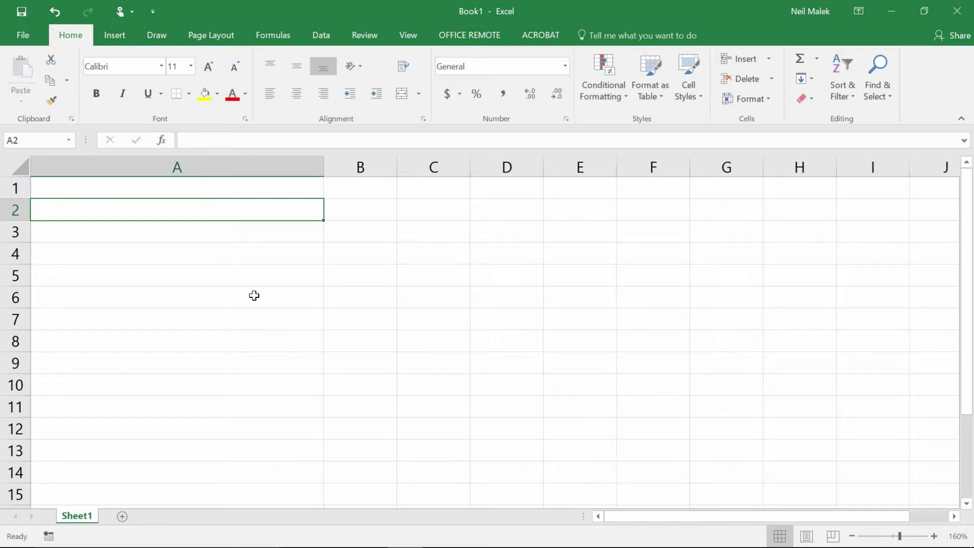
Show the Data ribbon with the sorting, filtering and validation tools.
left_click(328, 35)
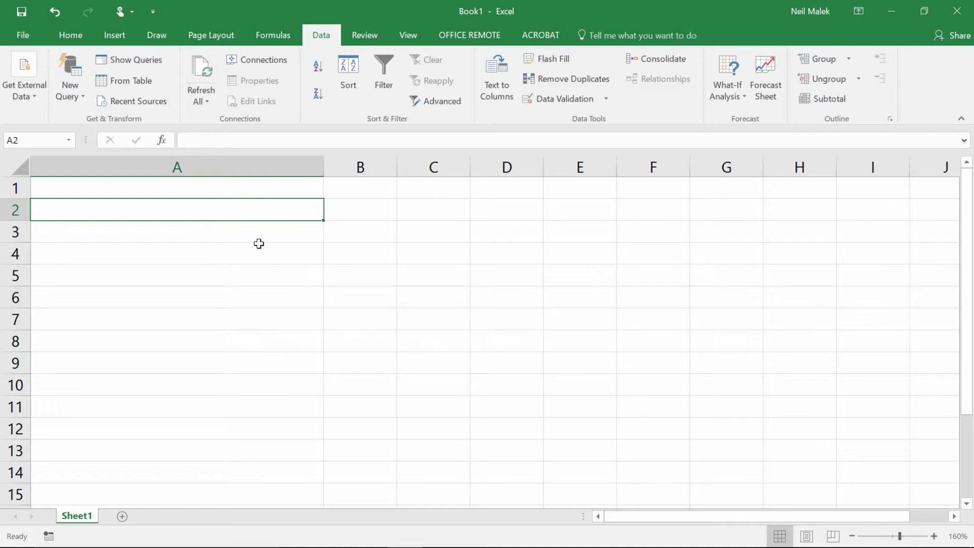
Enter the header 'Reason for Out of Office' in cell A2.
type("Reas")
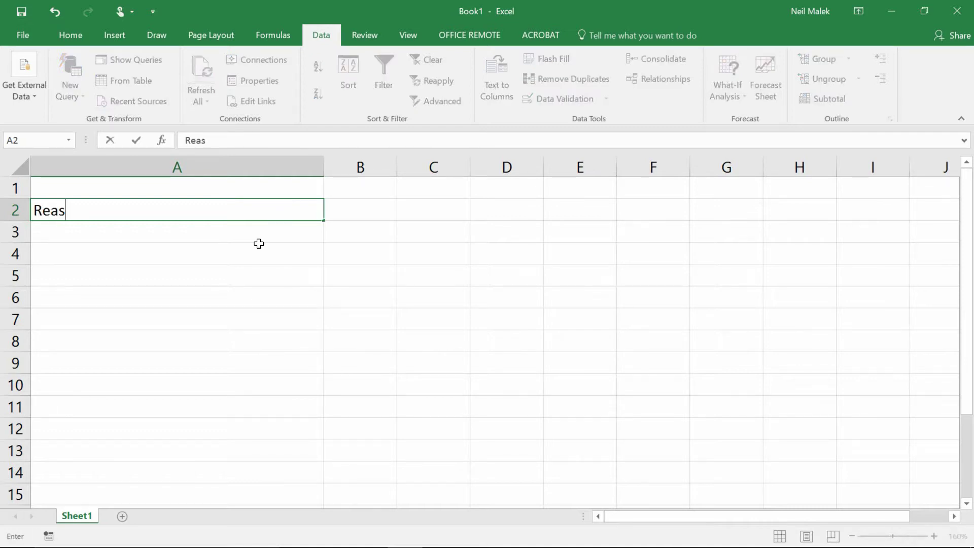
type("on for Our")
key("BackSpace")
type("t")
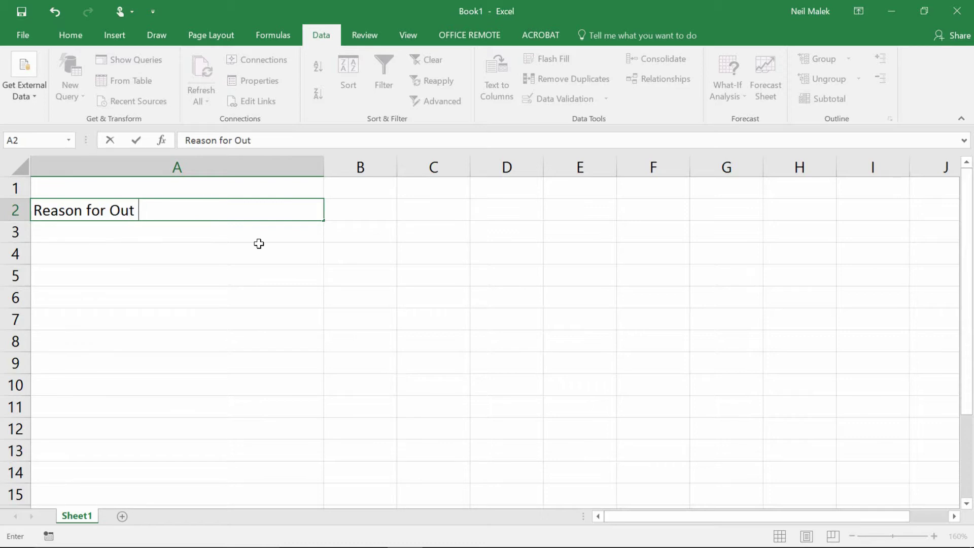
type(" of Office")
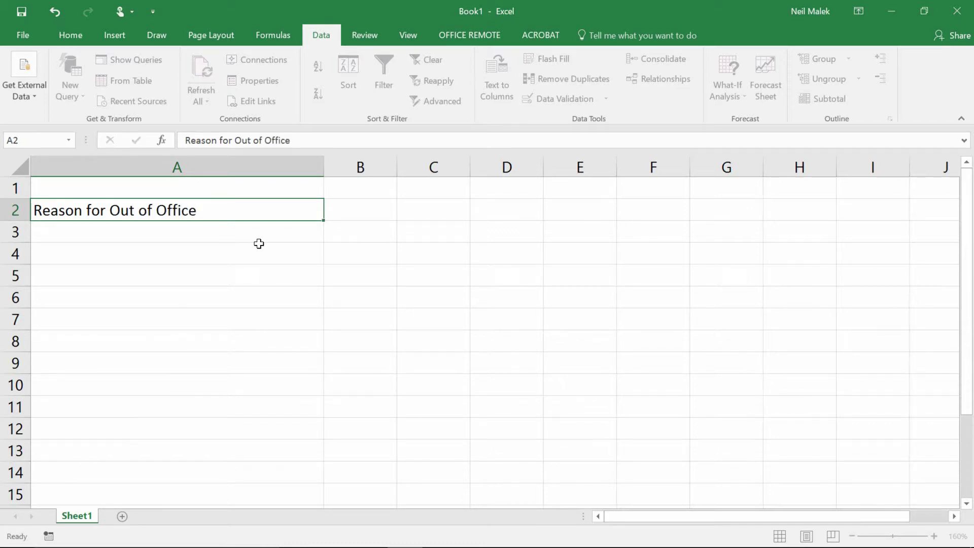
key("Return")
Format the A2 header as bold white text on a black fill.
left_click(201, 211)
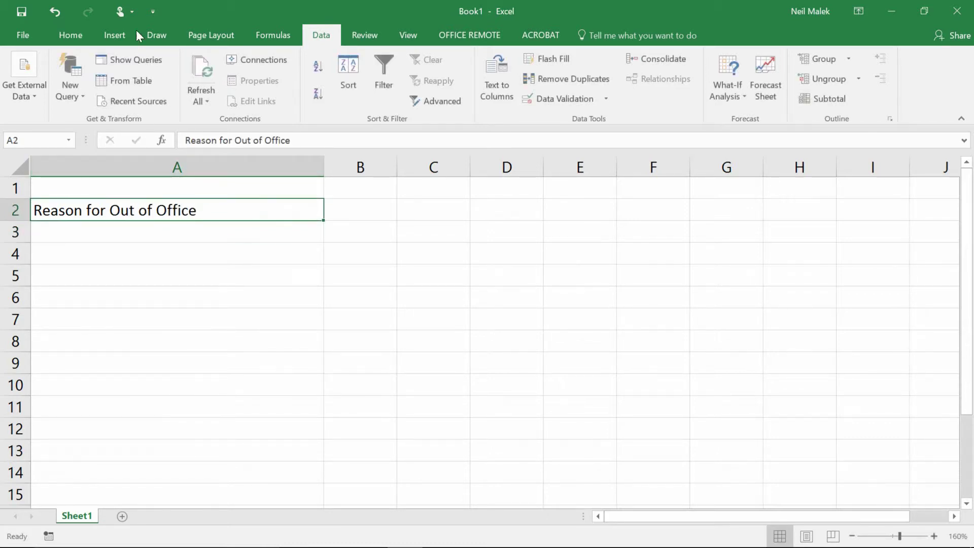
left_click(75, 35)
left_click(93, 95)
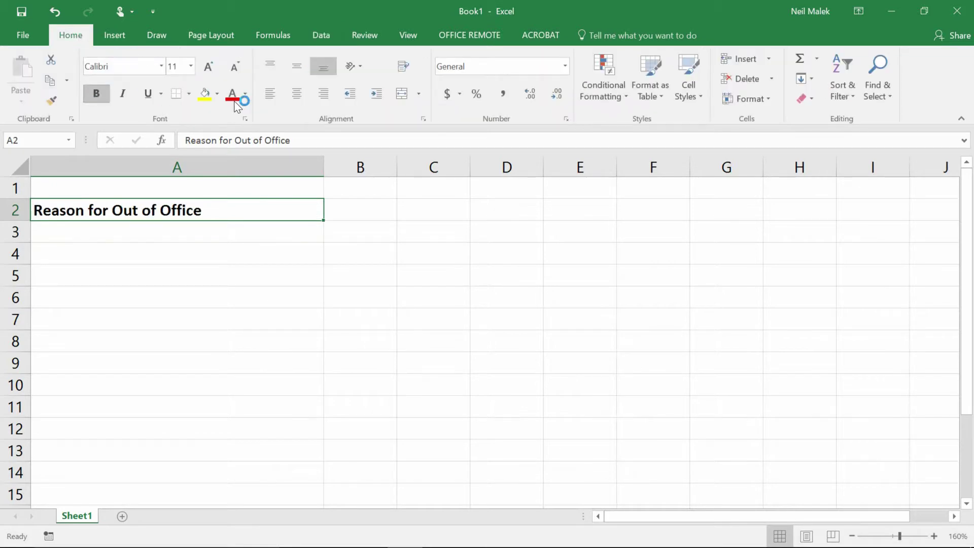
left_click(218, 98)
left_click(211, 122)
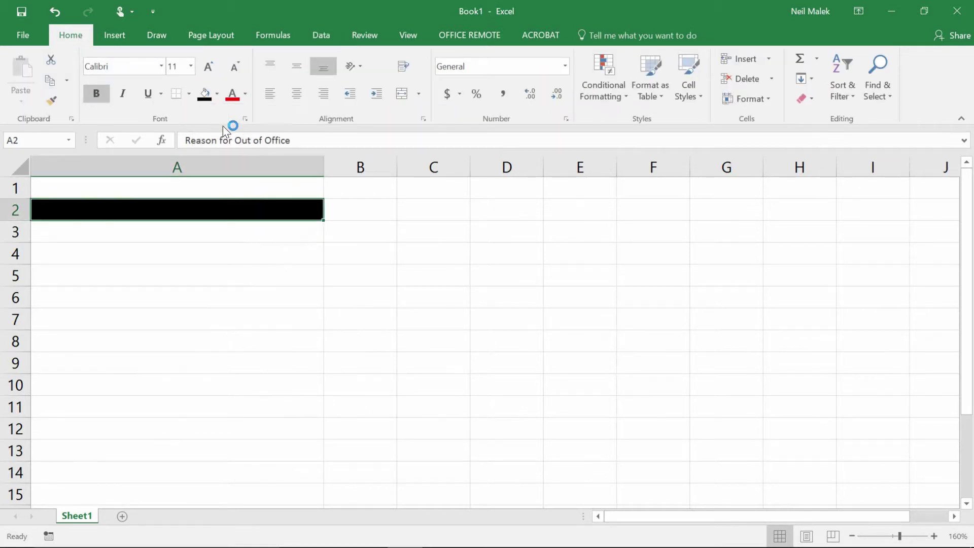
left_click(245, 94)
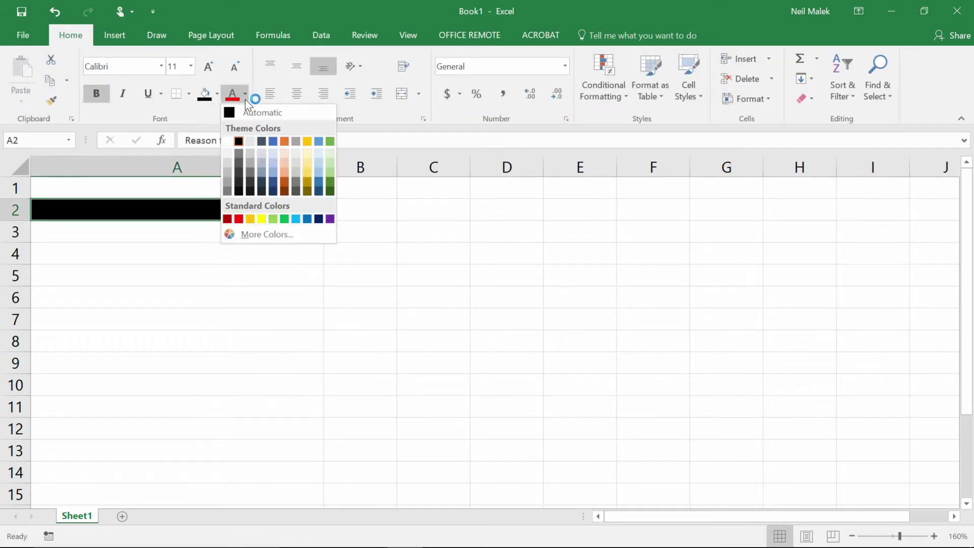
left_click(231, 145)
left_click(117, 234)
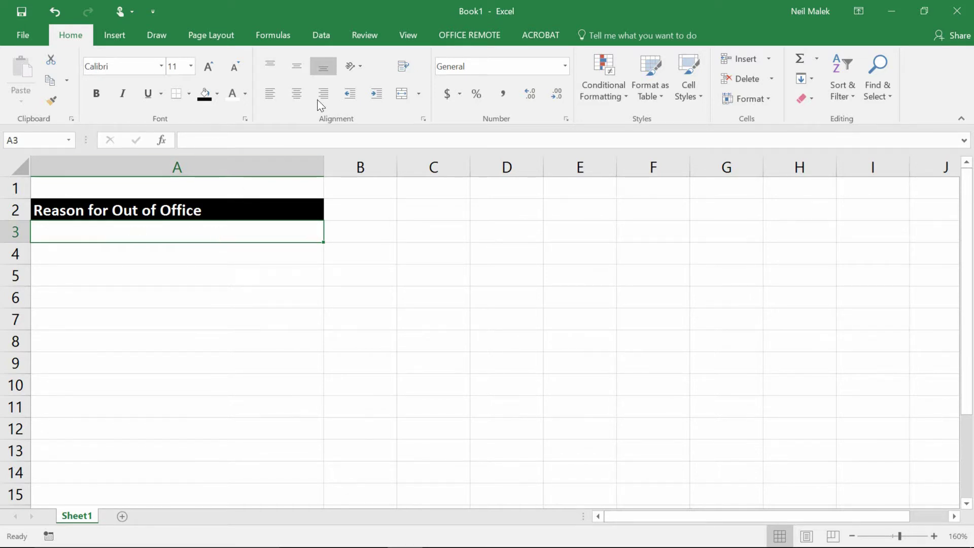
Set A3's data validation to a List with source Vacation, Sick, On-Site Visit, Personal Day.
left_click(321, 36)
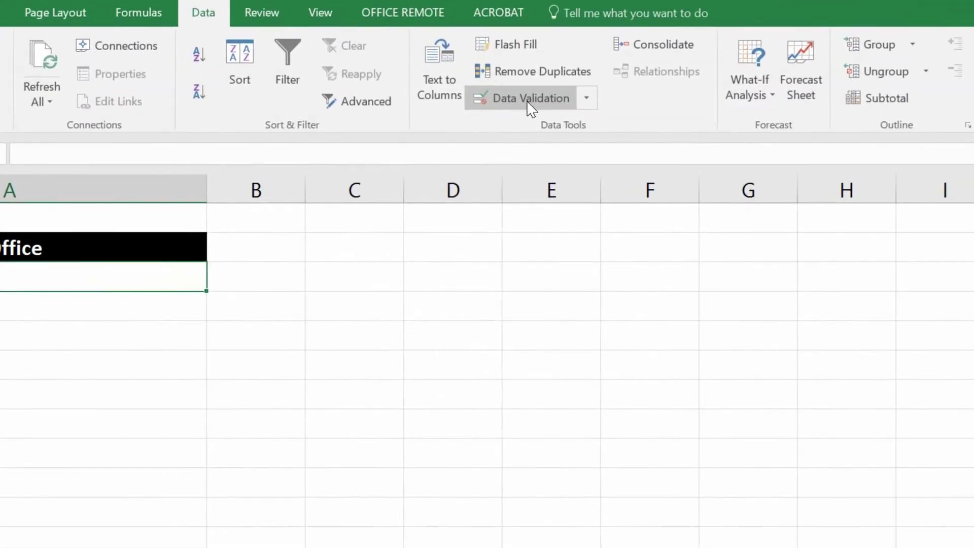
left_click(530, 102)
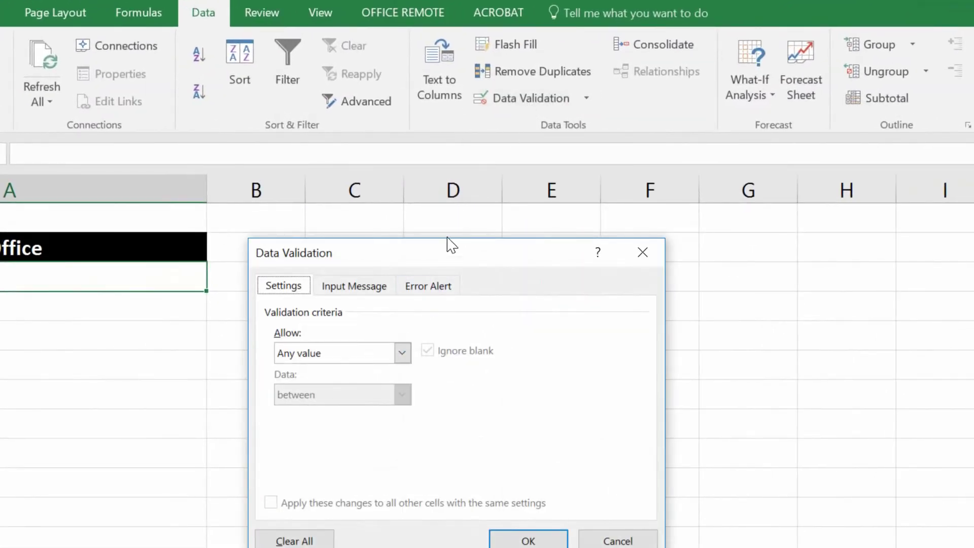
left_click_drag(447, 245, 421, 198)
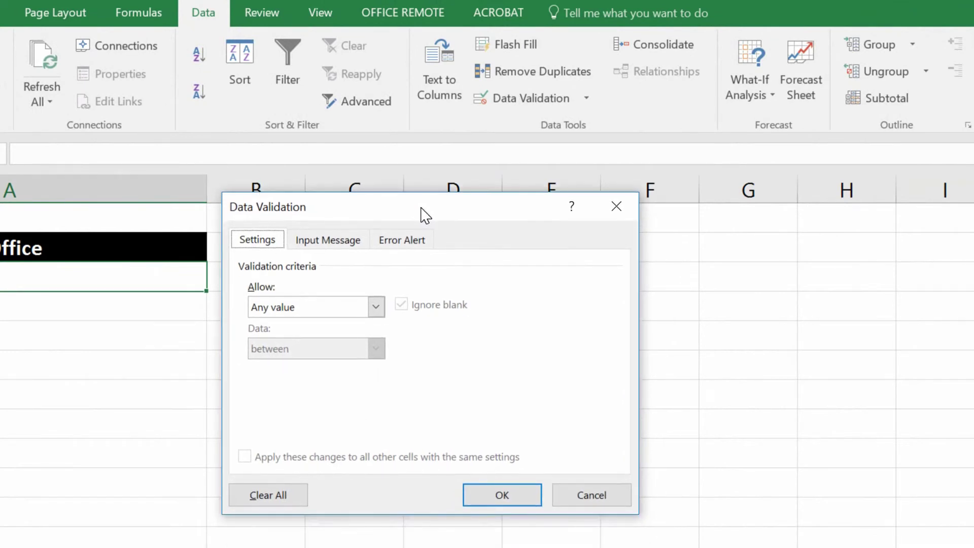
left_click(376, 306)
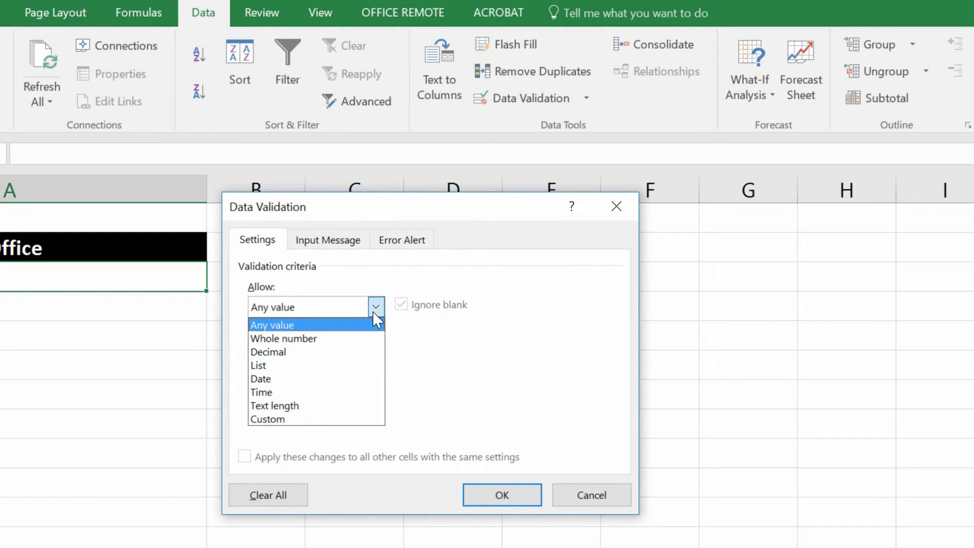
left_click(326, 364)
left_click(320, 390)
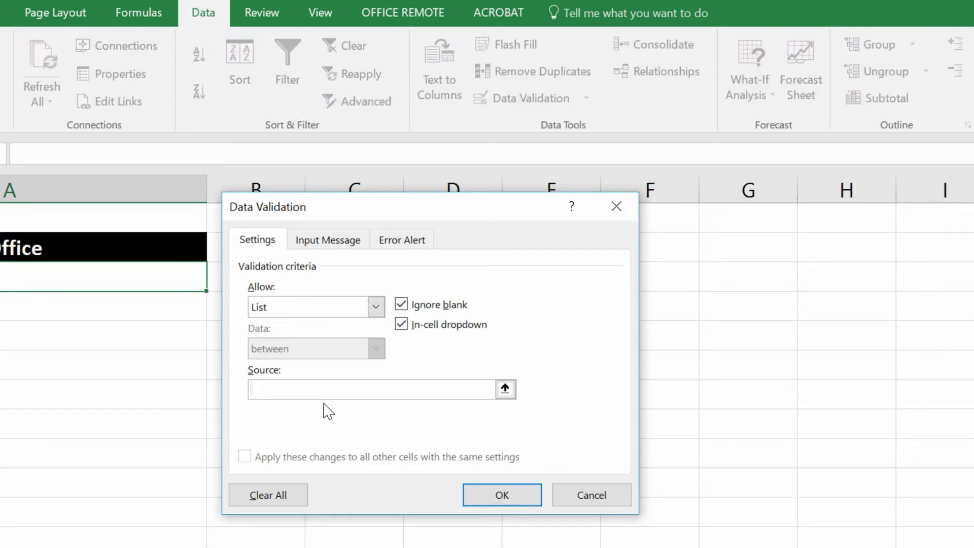
type("Vacation,Sick,On-Site Visit,Per")
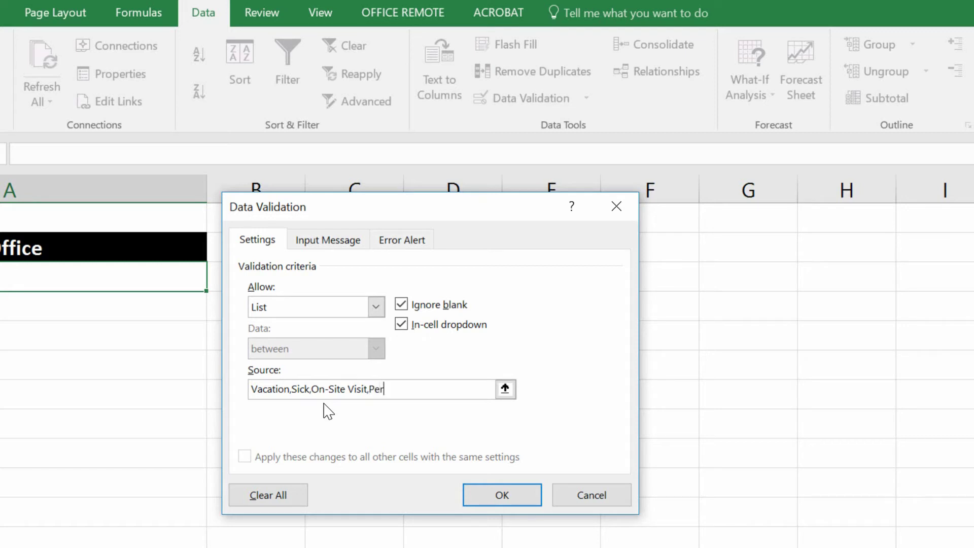
type("sonal Day")
Set a Warning error alert titled 'No matching reason' asking users to choose a listed reason.
left_click(403, 241)
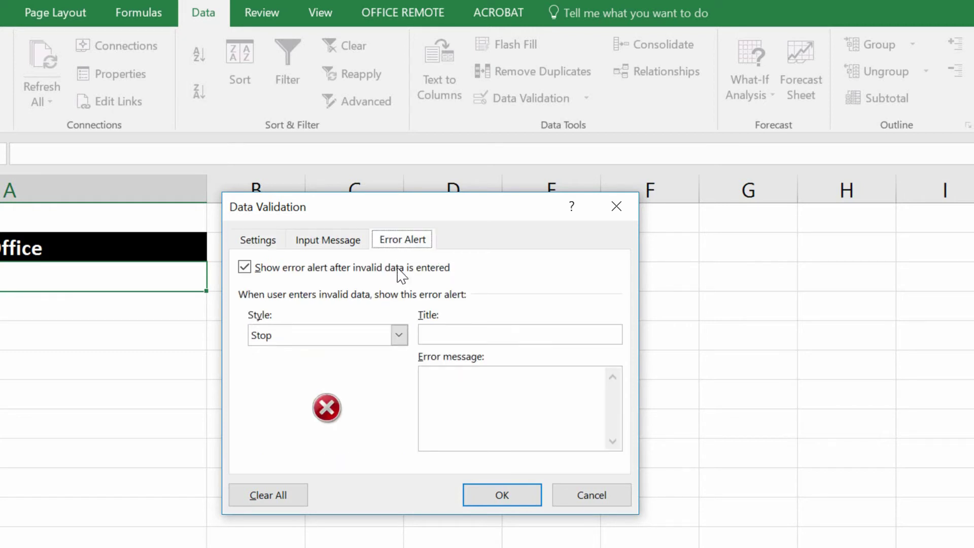
left_click(399, 336)
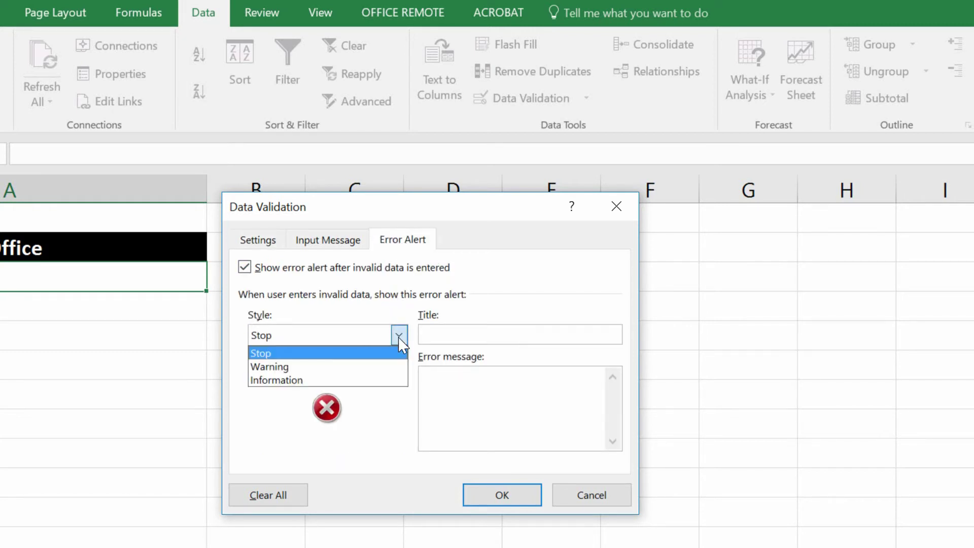
left_click(366, 367)
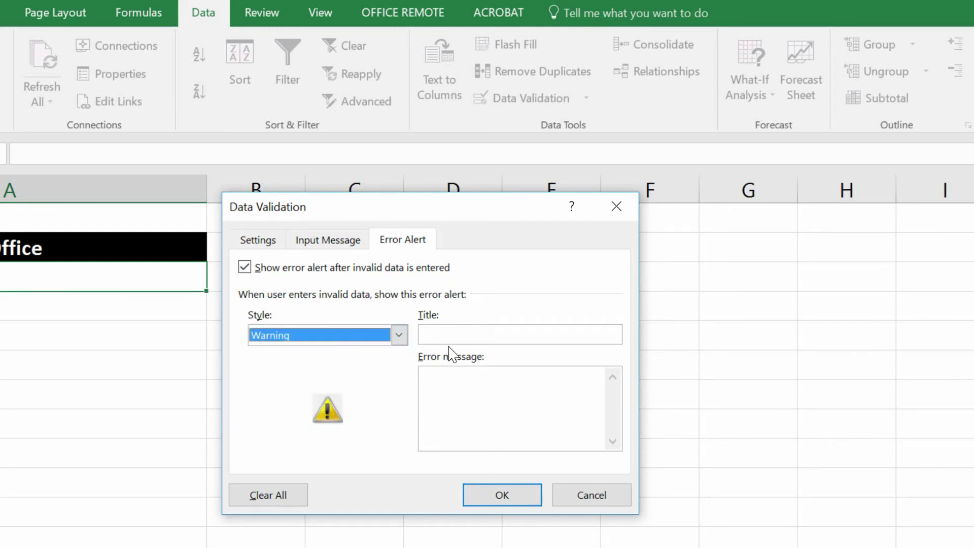
left_click(504, 335)
type("No mat")
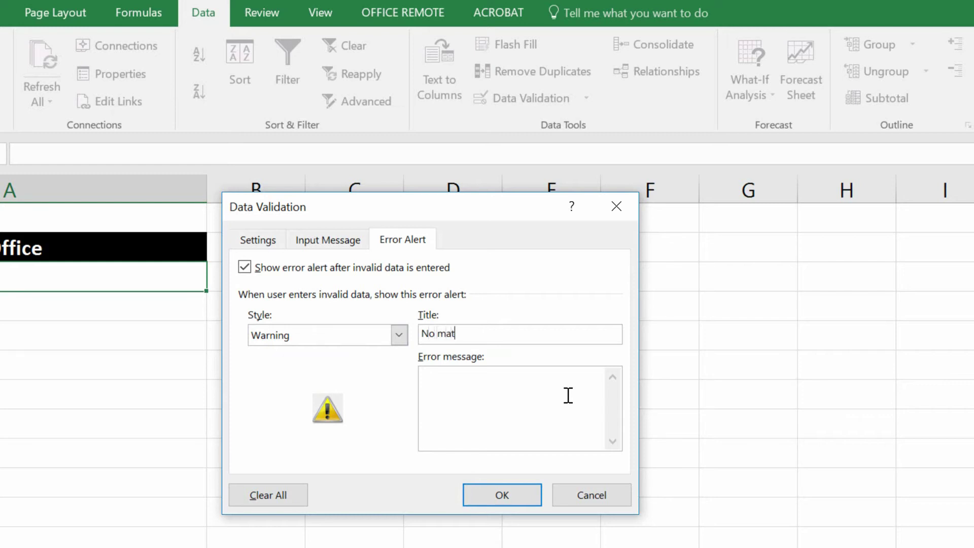
type("ching reason")
left_click(568, 395)
type("The reason entered is not a defau")
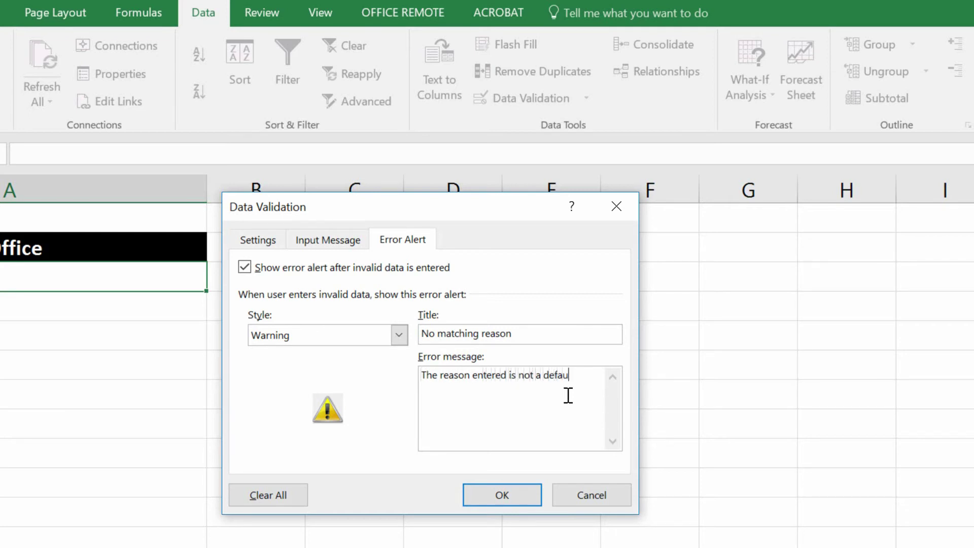
type("lt option on the list. Please ")
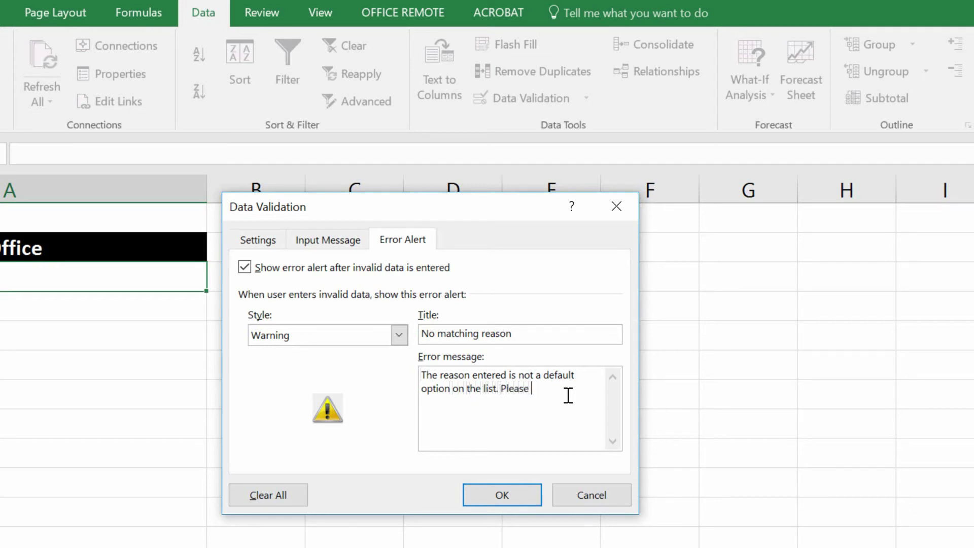
type("choose relevant reason i")
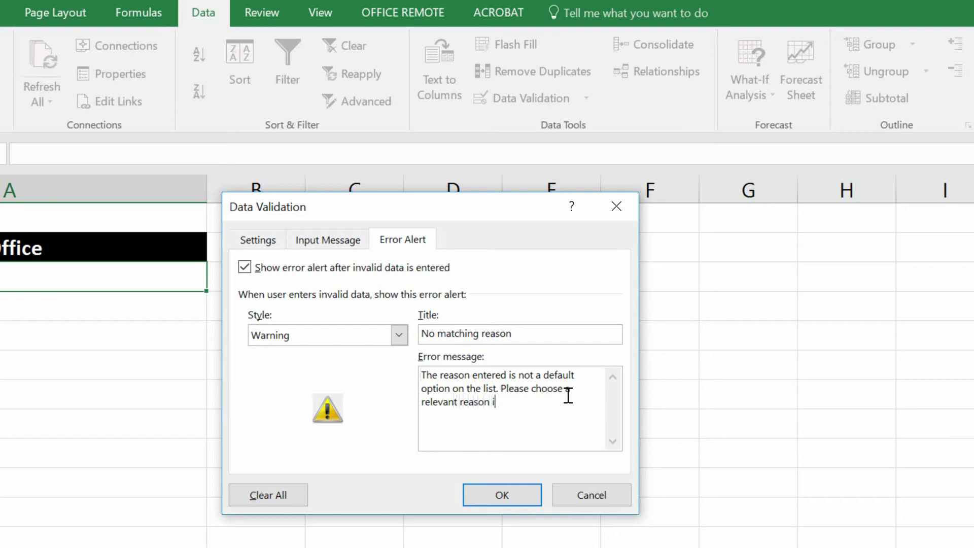
type("f possible.")
left_click(398, 339)
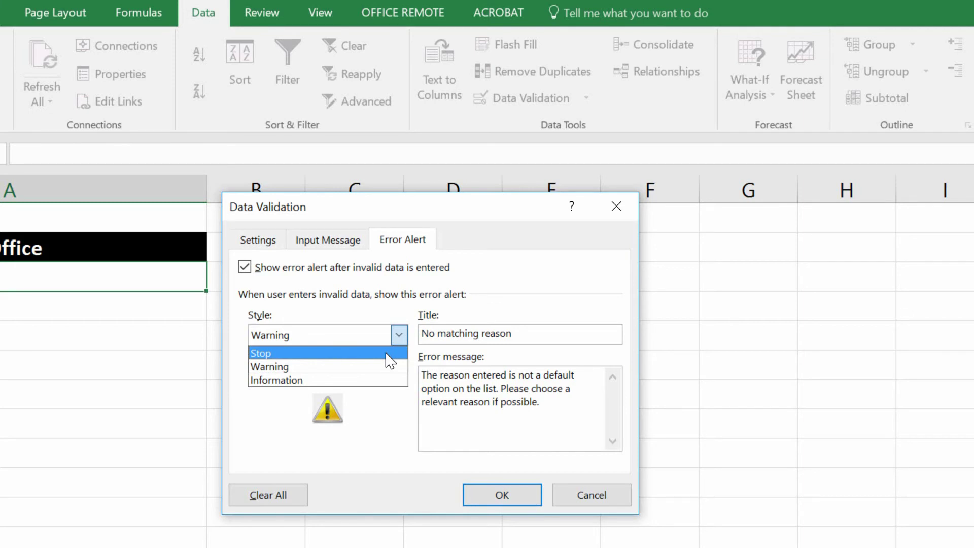
Apply the Warning alert settings and open A3's reason drop-down list.
left_click(385, 366)
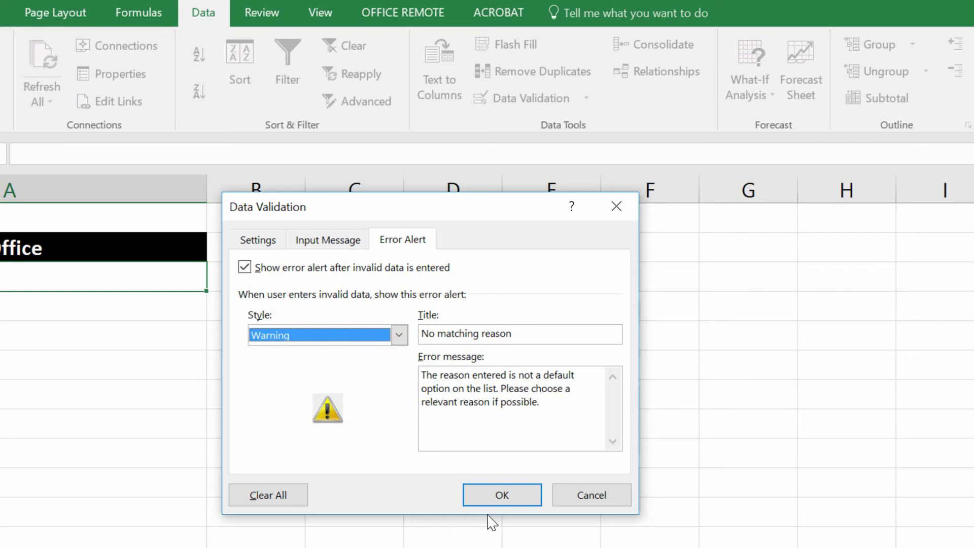
left_click(502, 495)
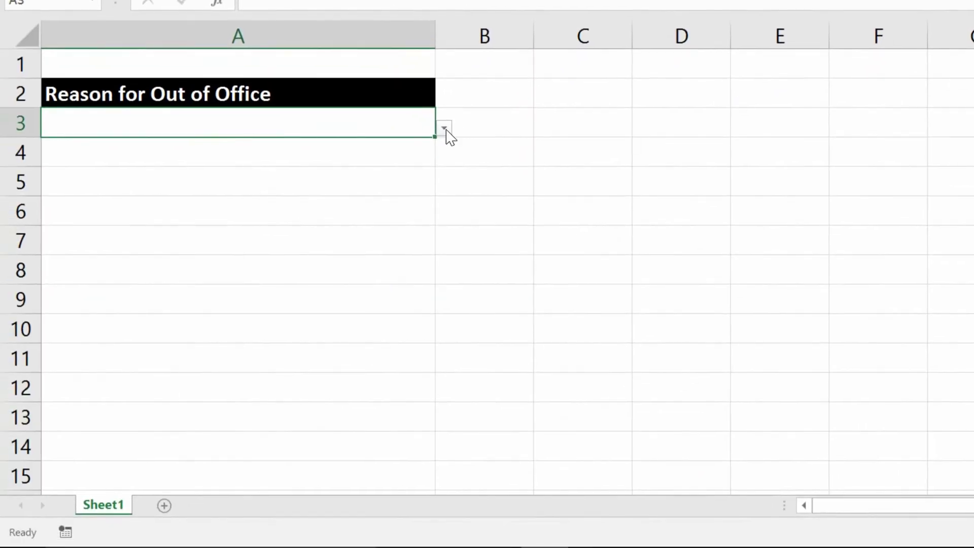
left_click(419, 145)
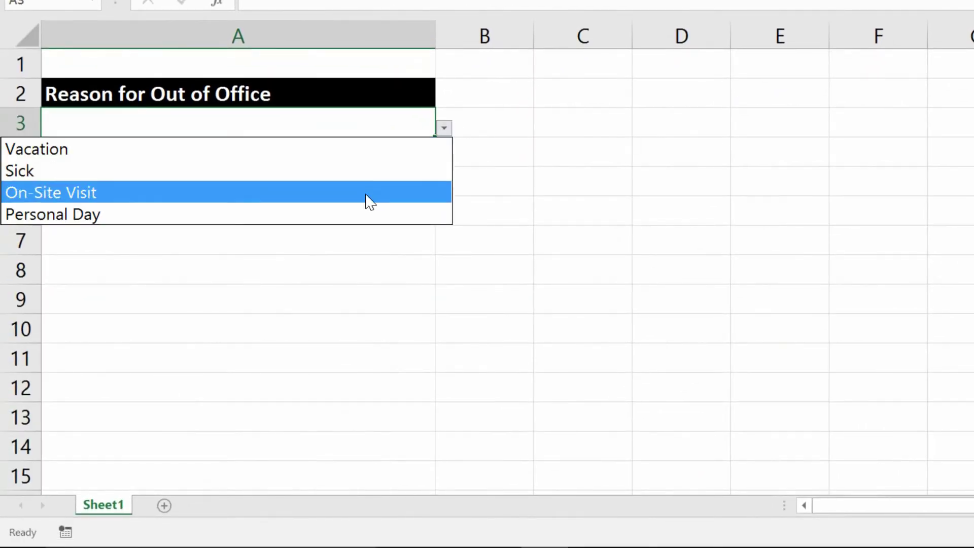
Enter 'None of your business' in A3 to trigger the No matching reason warning.
left_click(304, 121)
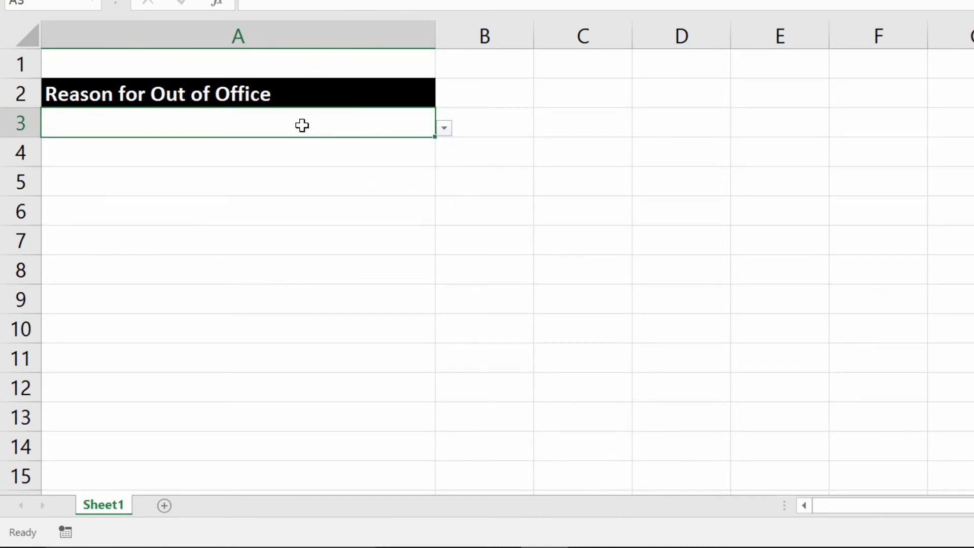
type("None ")
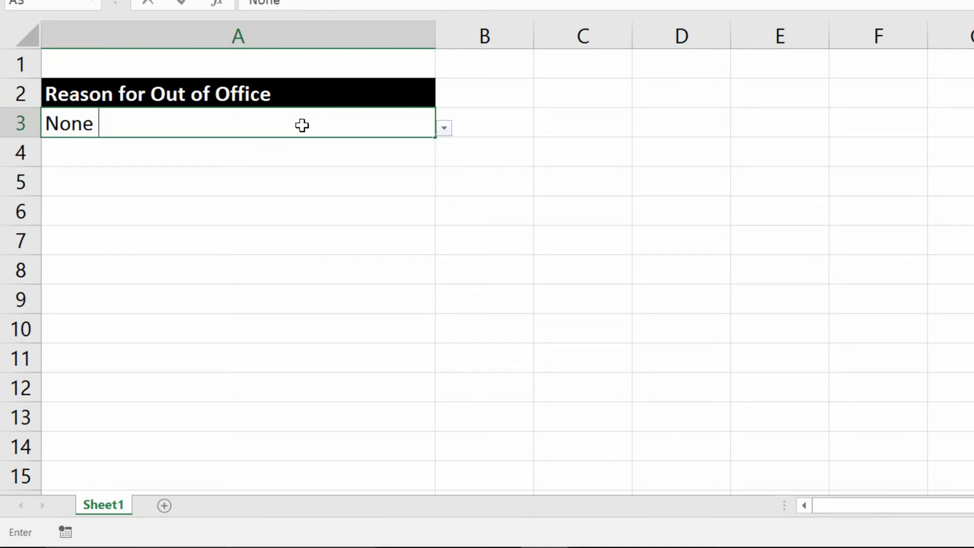
type("of your business")
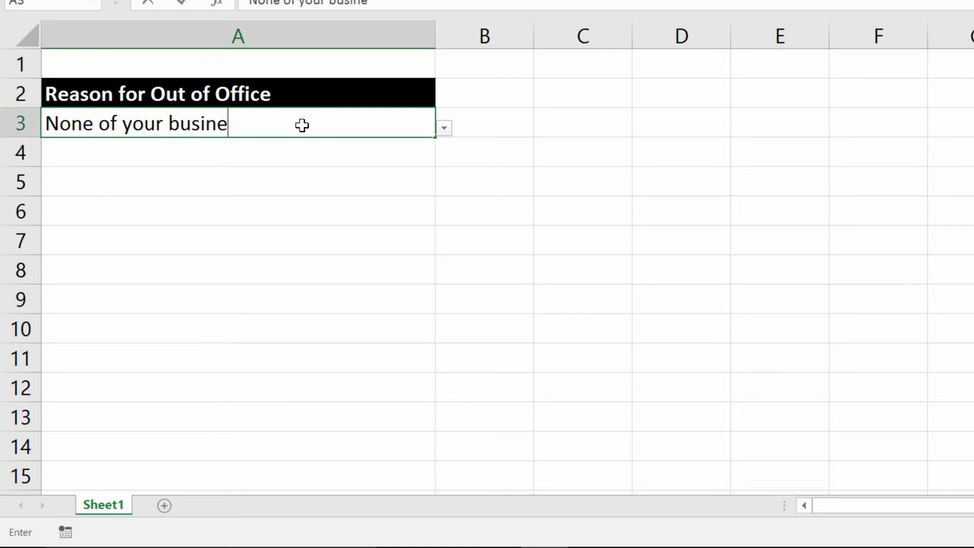
key("Return")
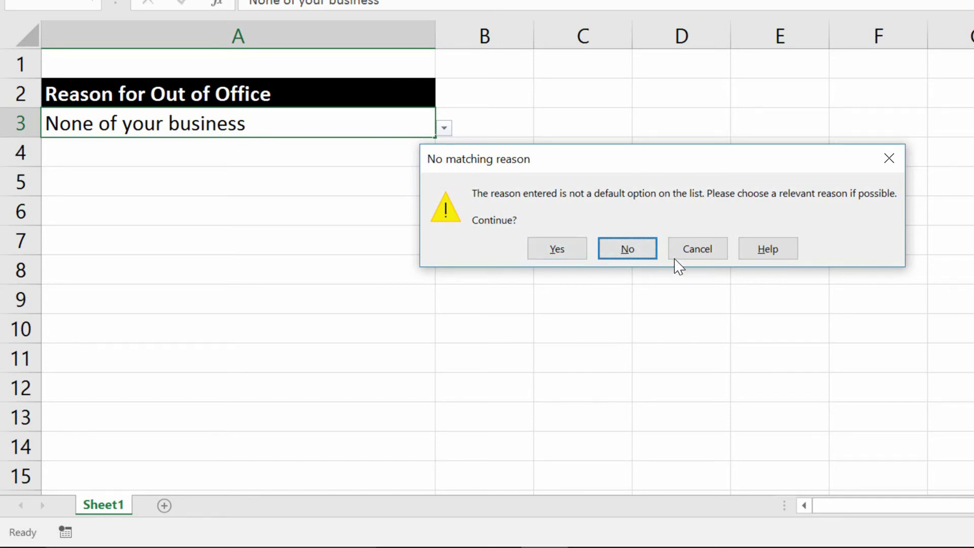
Reject the off-list entry and pick On-Site Visit from A3's drop-down list.
left_click(628, 254)
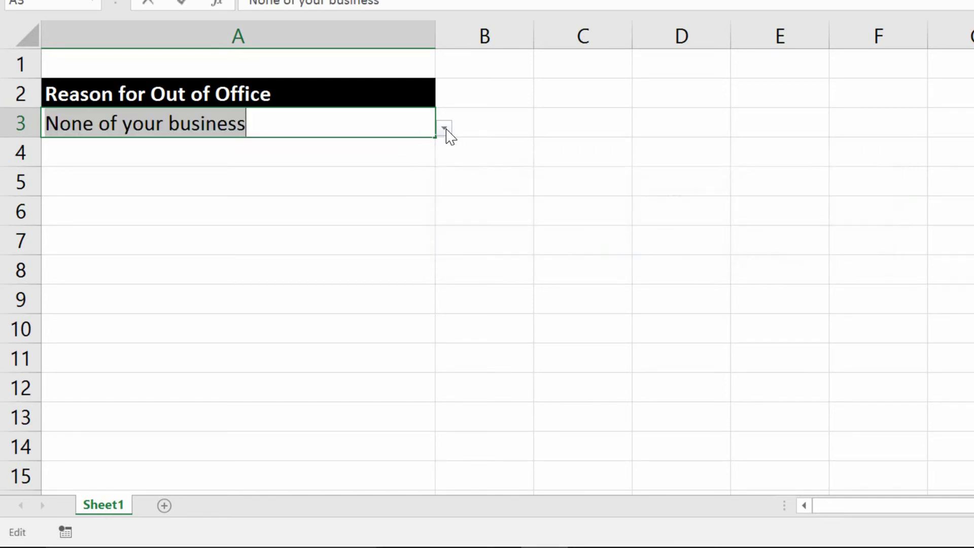
key("Return")
left_click(625, 248)
key("BackSpace")
left_click(444, 127)
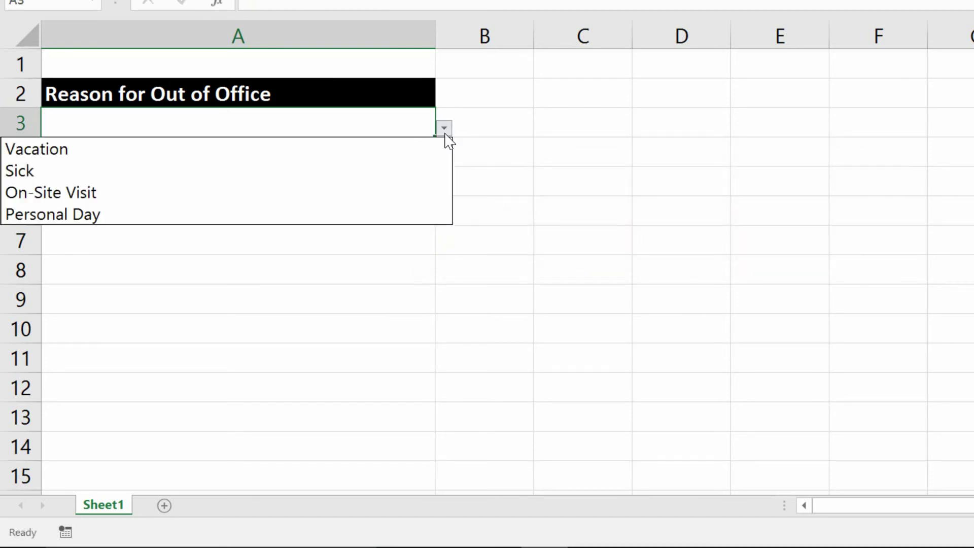
left_click(339, 192)
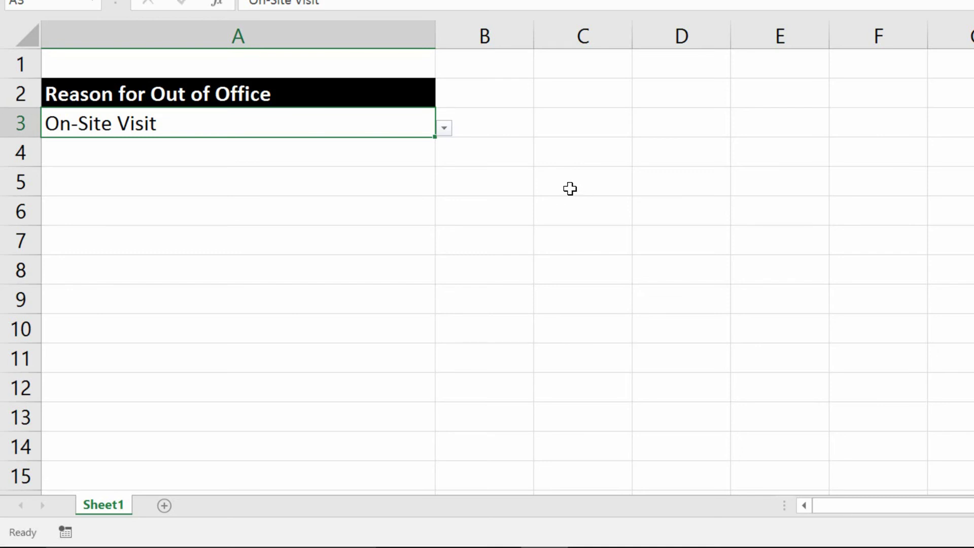
List the state codes AZ, AL, FL, GA, CA and NV in E2:E7.
left_click(767, 96)
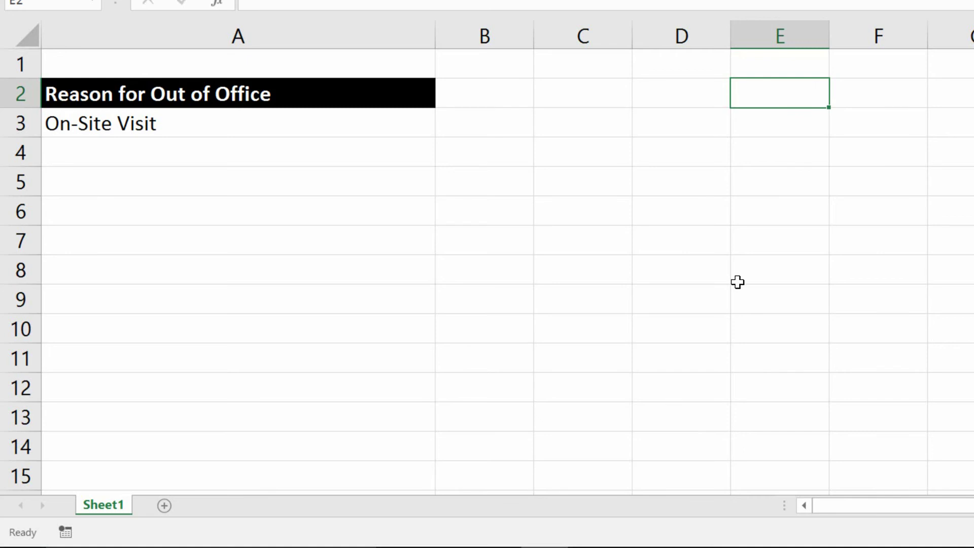
type("AZ")
key("Return")
type("AL")
key("Return")
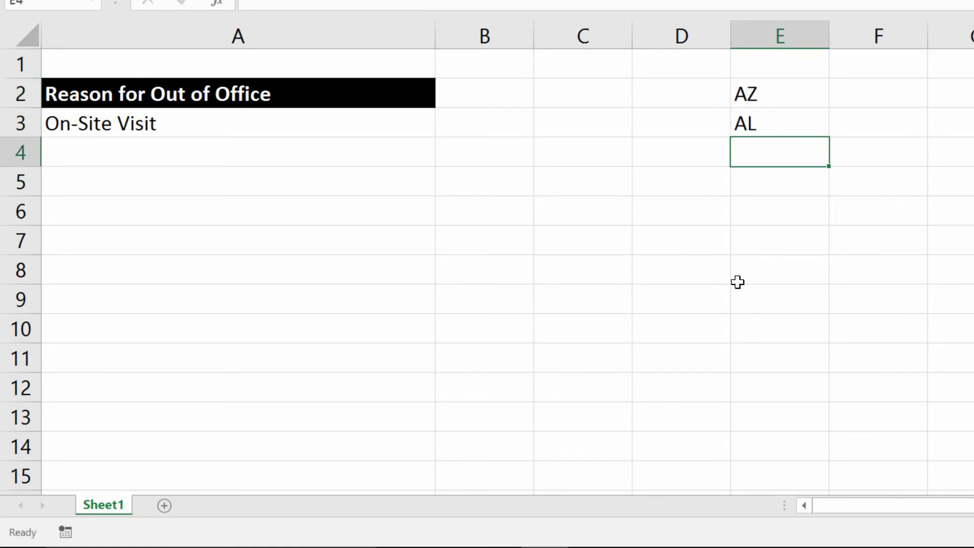
type("FL")
key("Return")
type("GA")
key("Return")
type("CA")
key("Return")
type("NV")
key("Return")
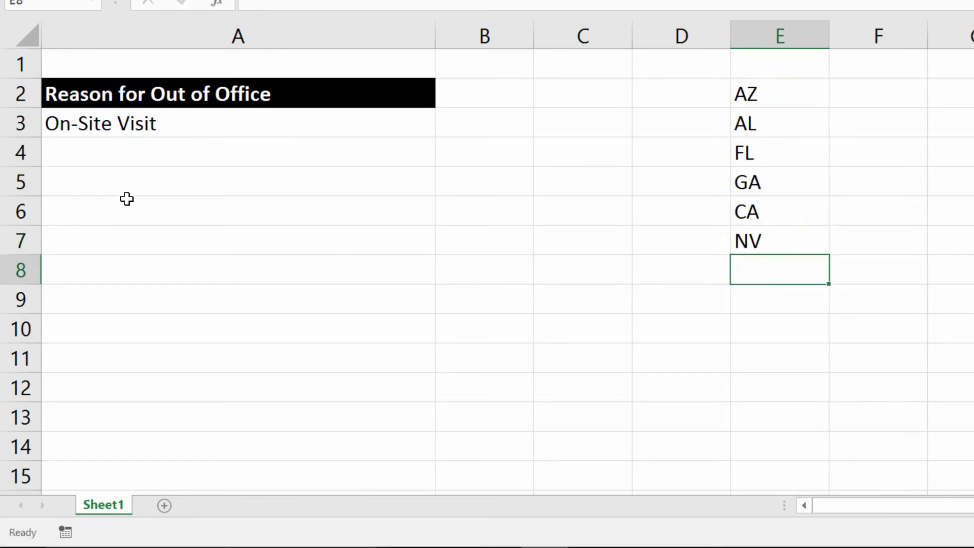
Add a bold white-on-black 'State' header in G2.
left_click(722, 89)
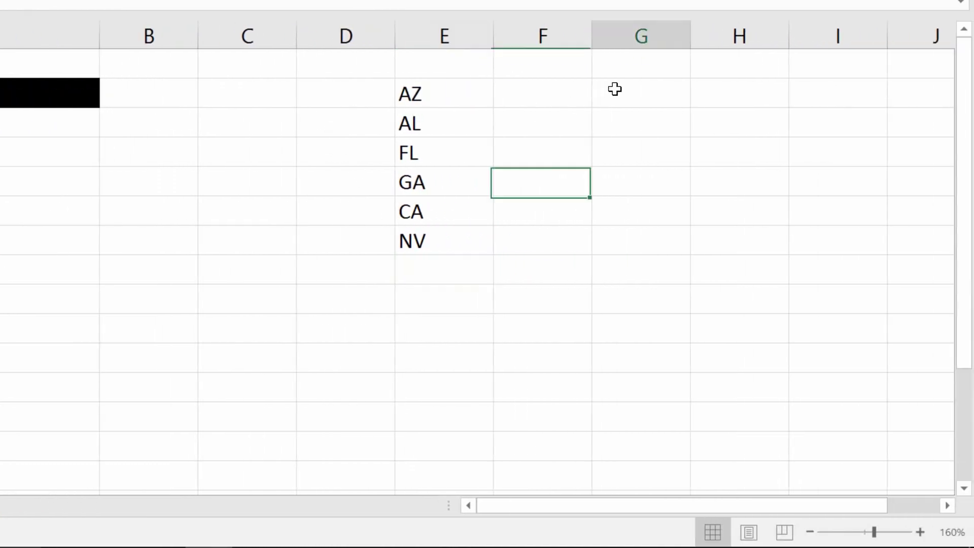
type("State")
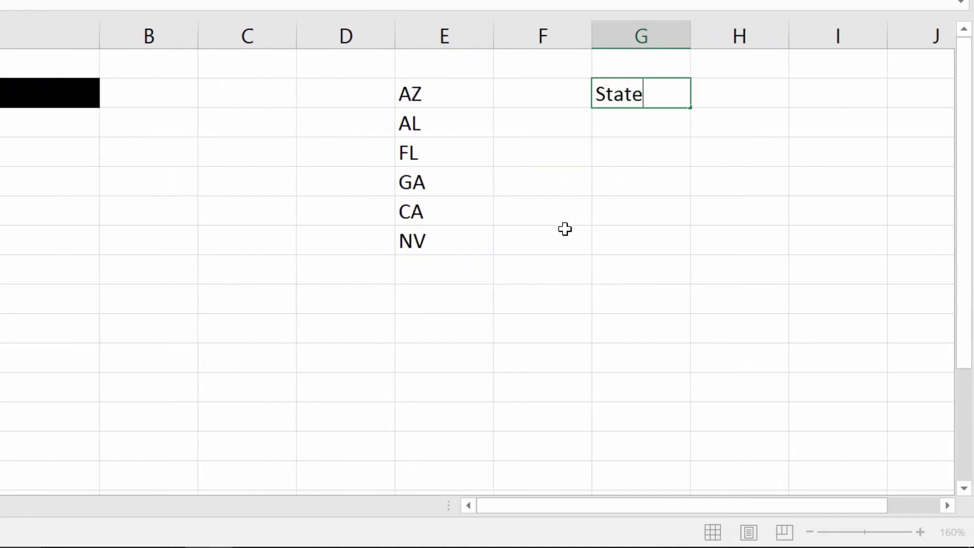
key("ctrl+Return")
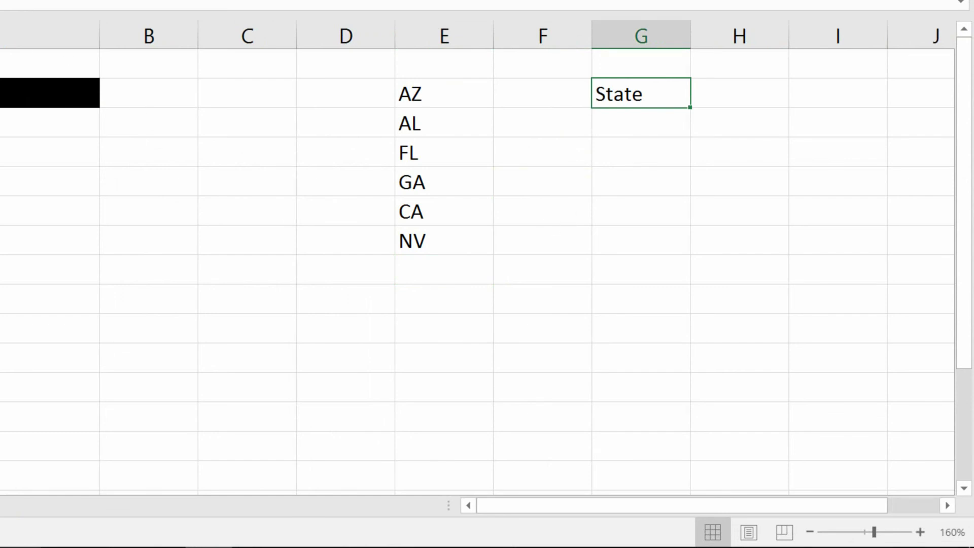
key("ctrl+b")
left_click(0, 0)
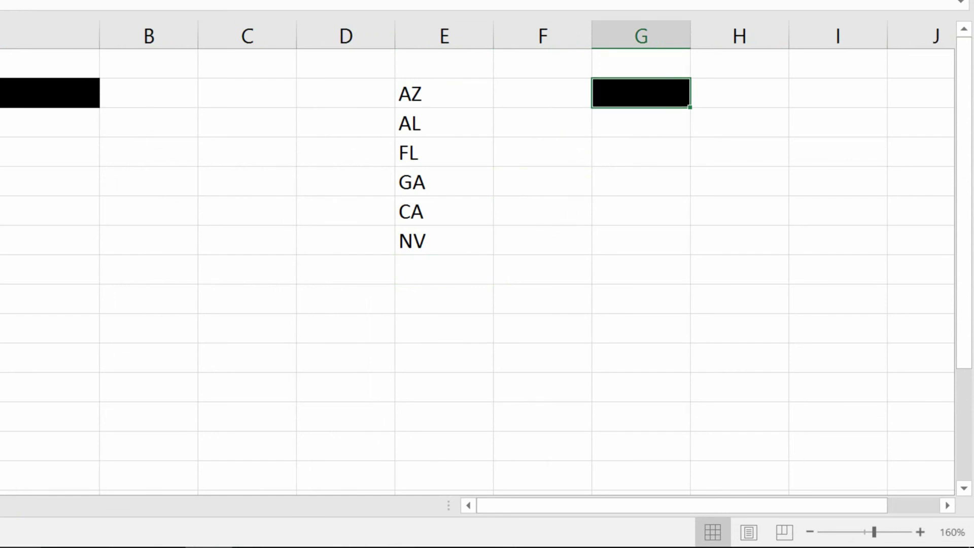
left_click(0, 0)
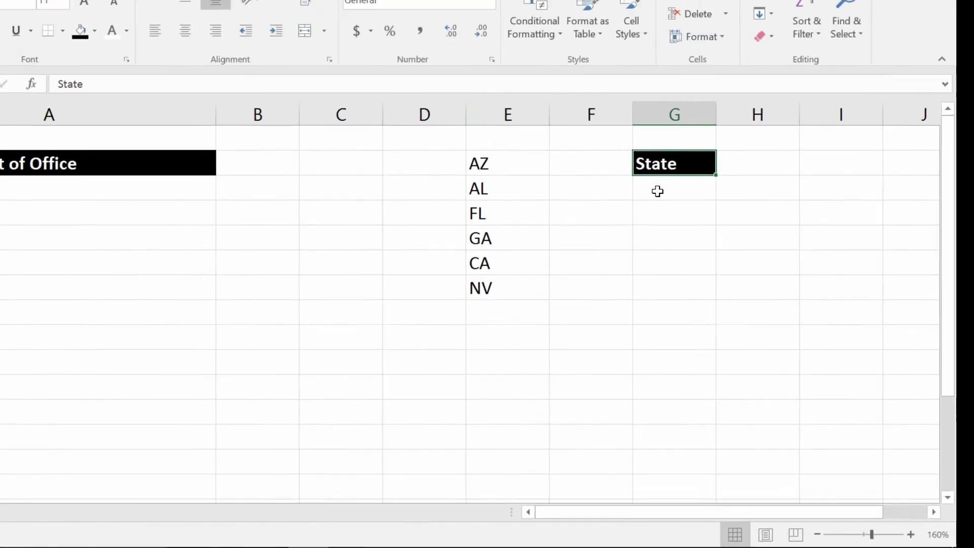
left_click(657, 191)
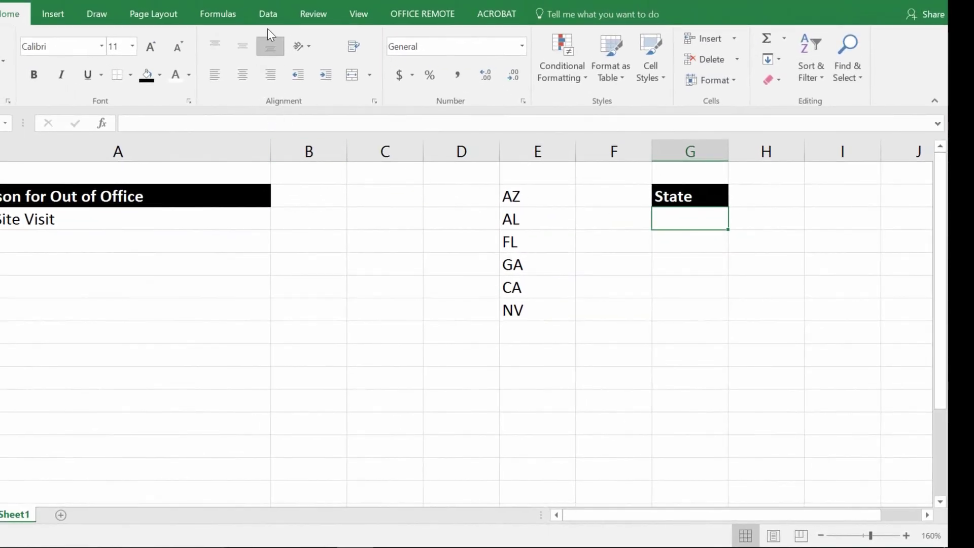
Give G3 a List validation sourced from $E$2:$E$7 and pick FL from it.
left_click(265, 7)
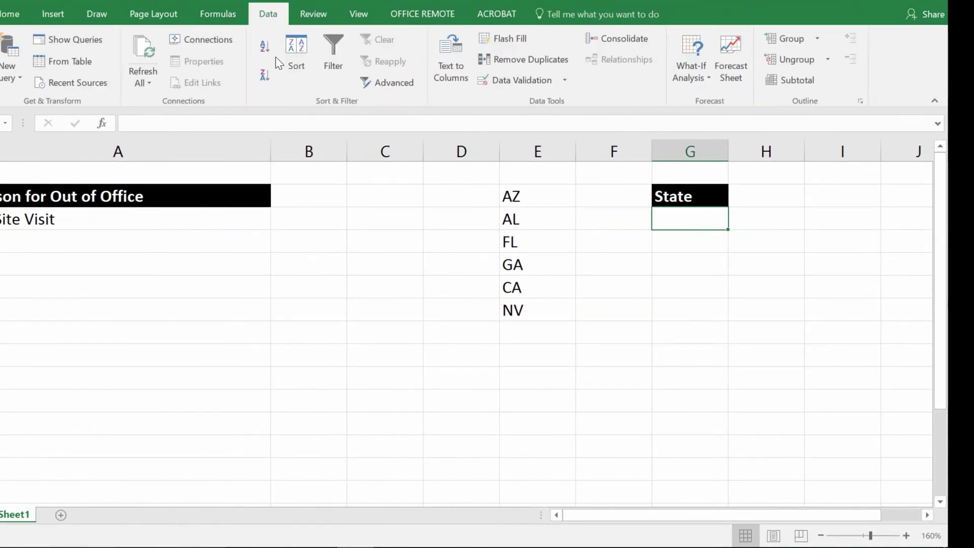
left_click(536, 86)
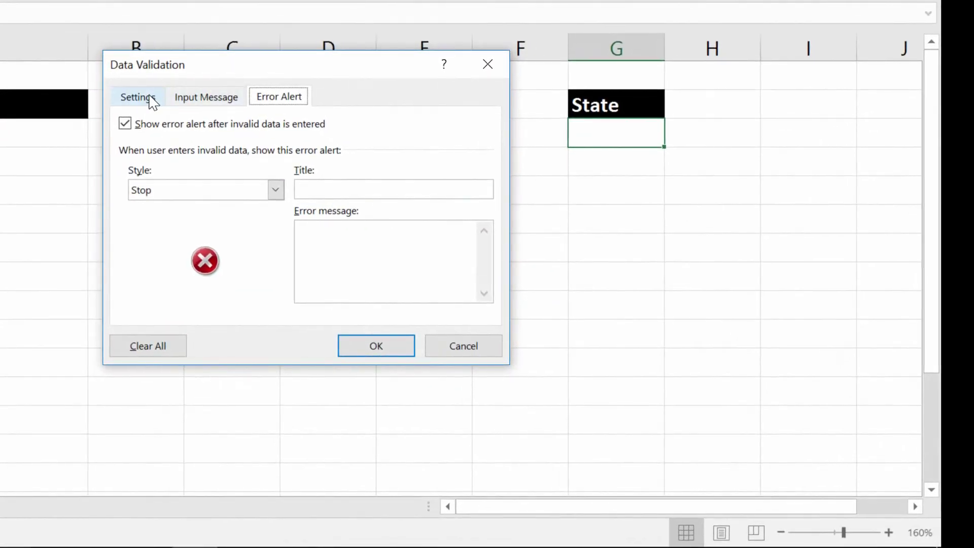
left_click(152, 99)
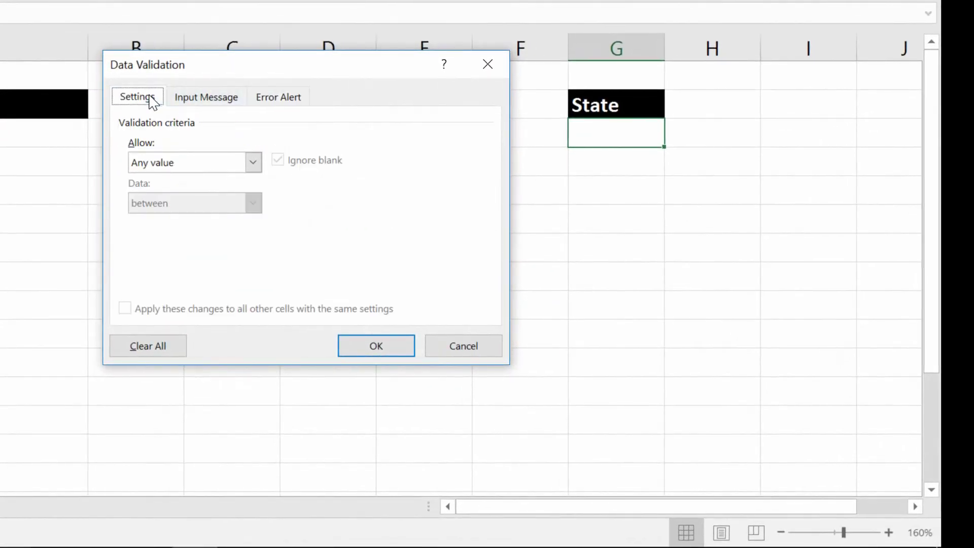
left_click(252, 163)
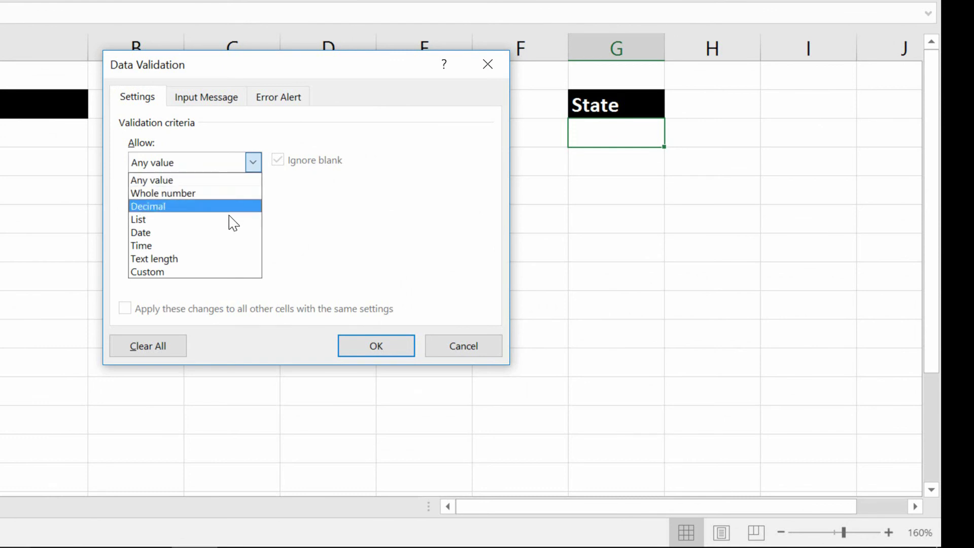
left_click(210, 219)
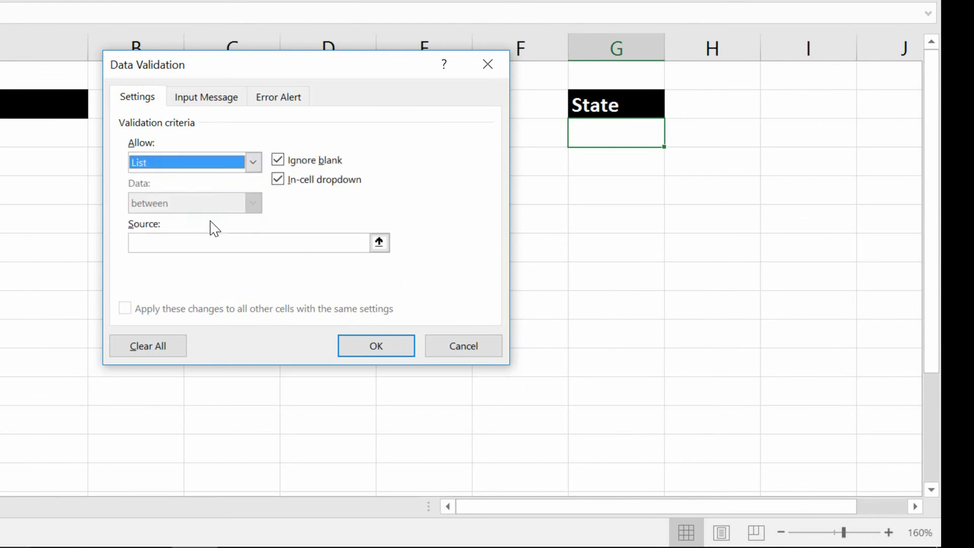
left_click(221, 243)
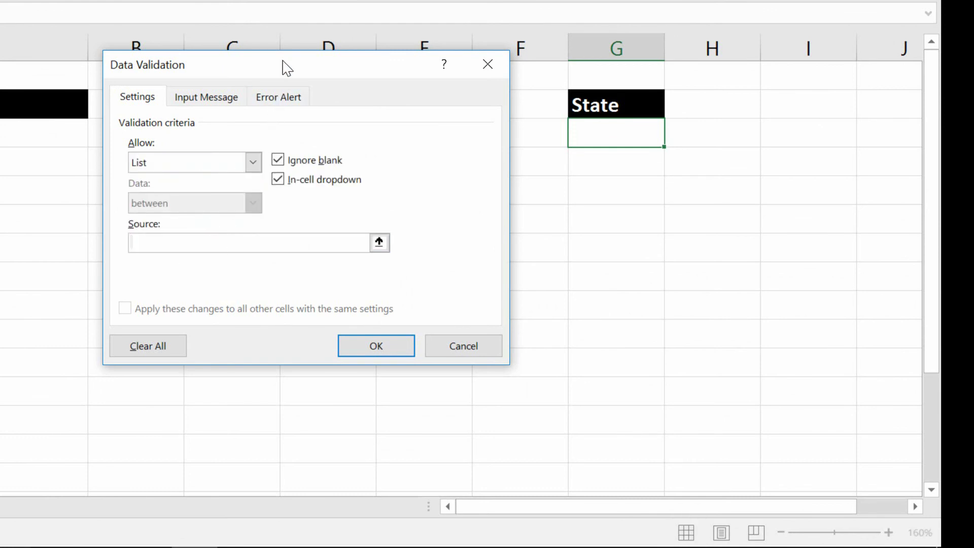
left_click_drag(283, 68, 649, 36)
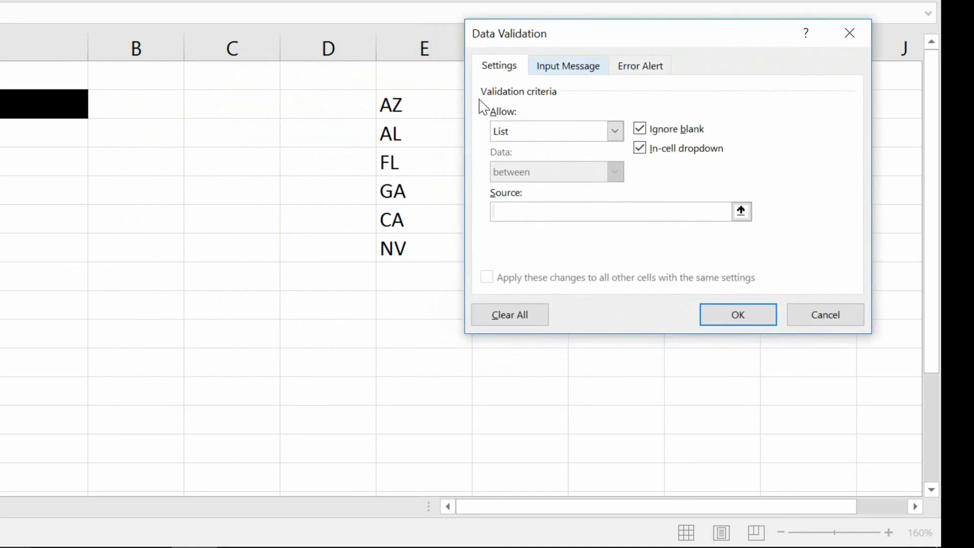
left_click_drag(425, 104, 413, 244)
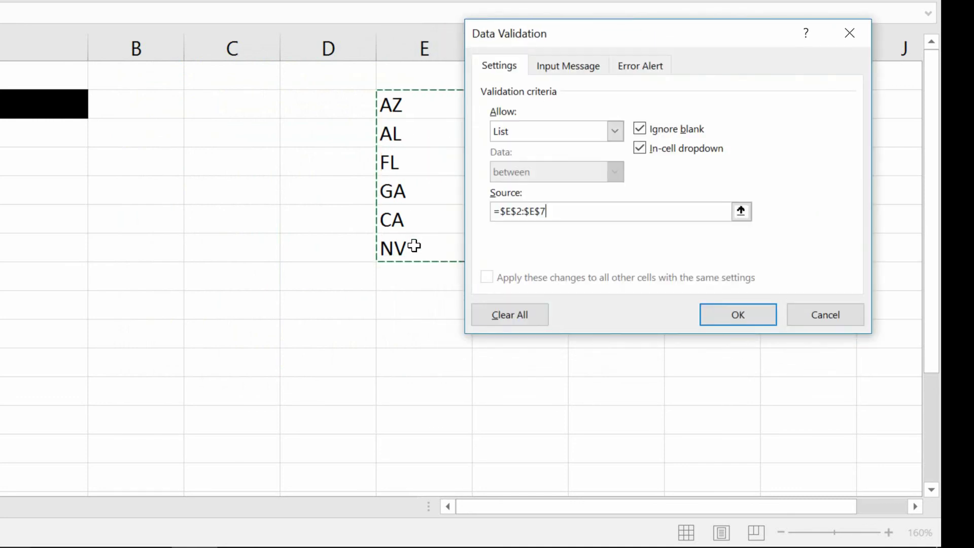
left_click(738, 316)
left_click(675, 138)
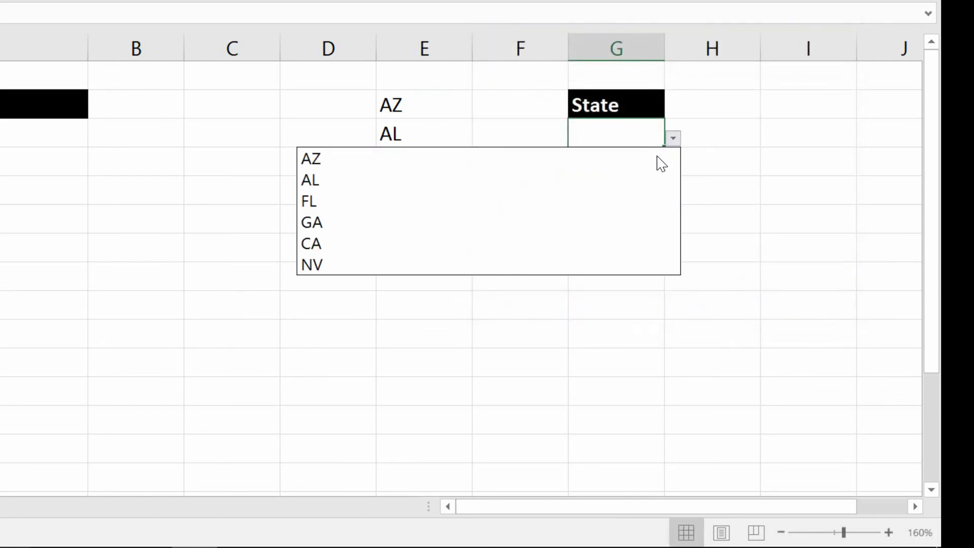
left_click(599, 207)
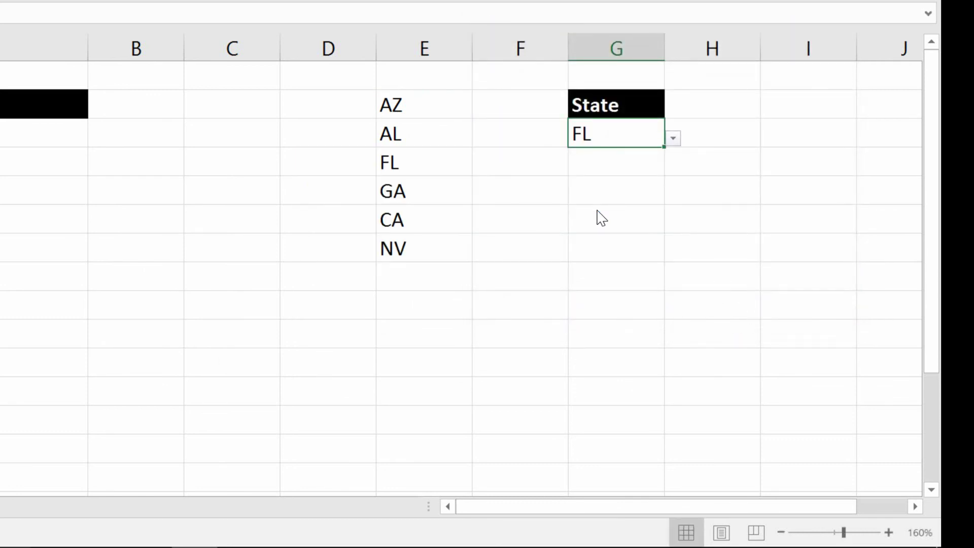